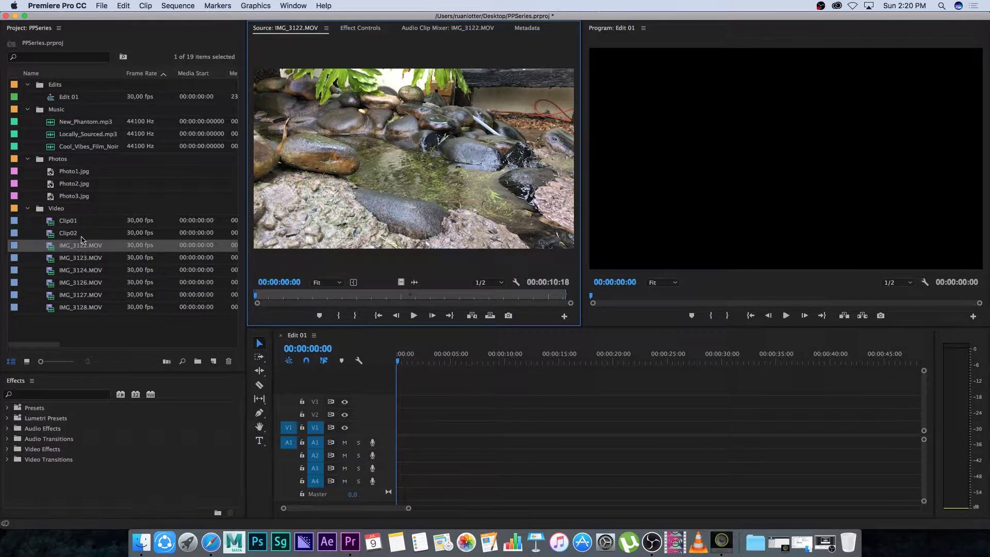
Place clips IMG_3122, IMG_3124 and IMG_3126 back to back on track V1 from the start of the Edit 01 sequence.
left_click_drag(50, 250, 405, 427)
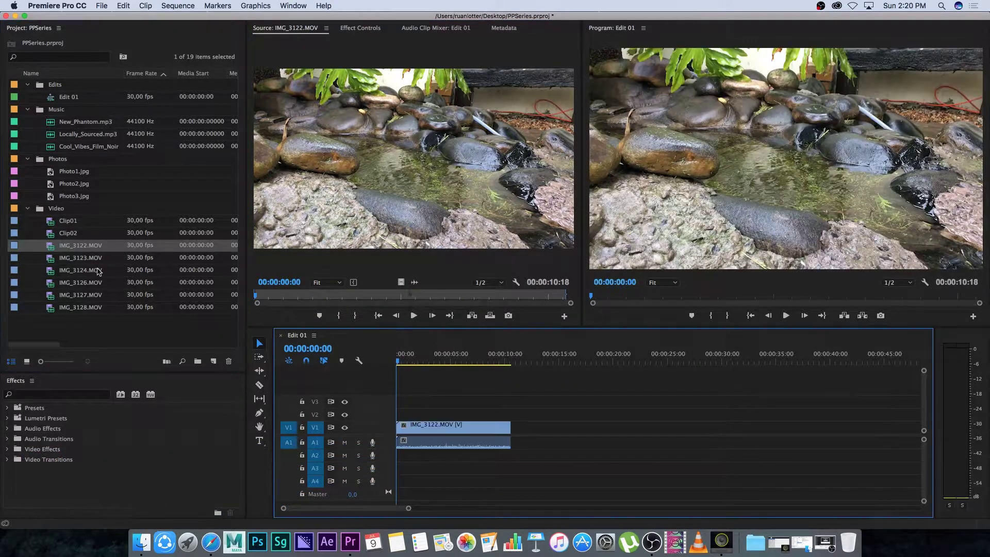
left_click_drag(53, 272, 513, 428)
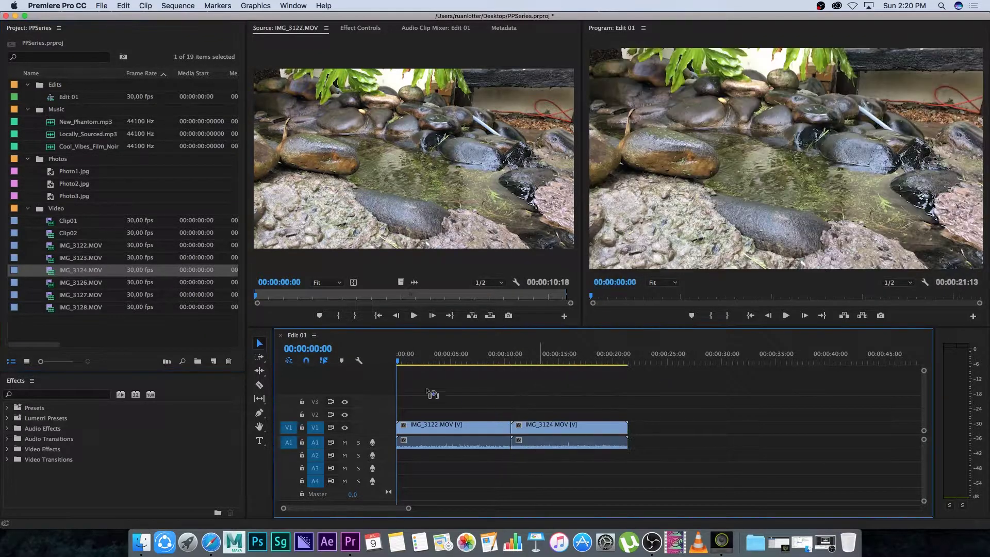
left_click_drag(64, 287, 631, 431)
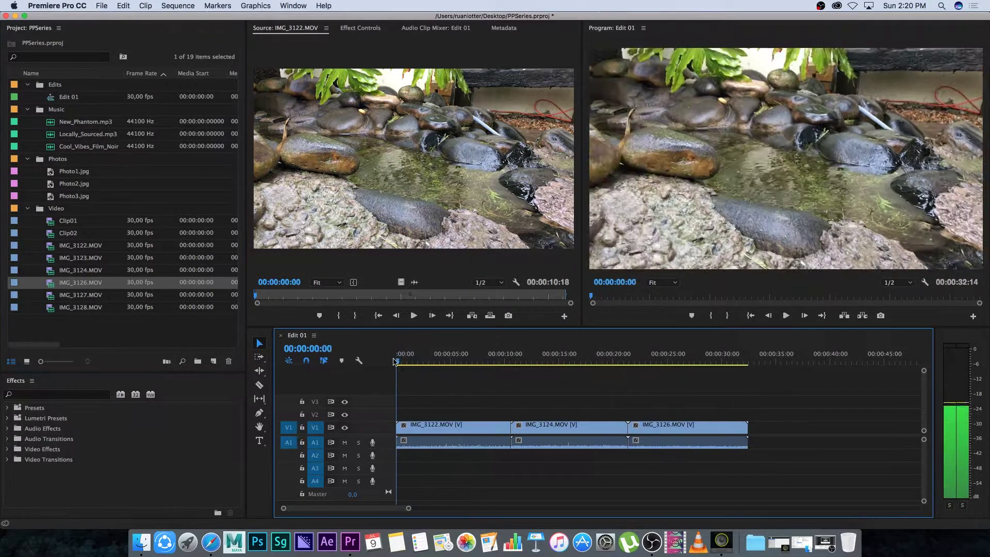
Park the playhead at 00:00:06:01 and open the effect controls of the IMG_3122 clip with its Volume settings expanded.
left_click(458, 360)
mouse_move(461, 359)
left_mouse_down()
mouse_move(669, 359)
mouse_move(444, 360)
mouse_move(460, 361)
left_mouse_up()
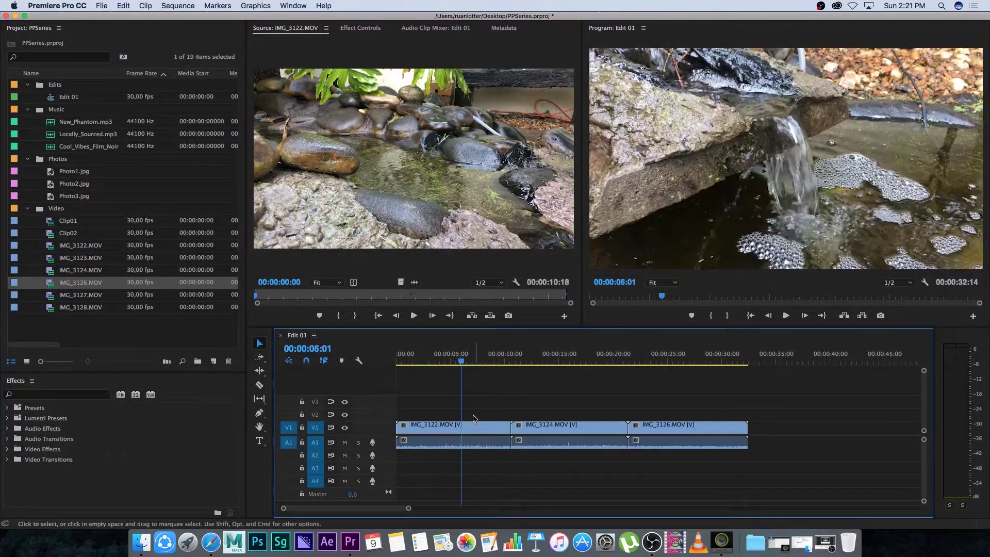
left_click(475, 433)
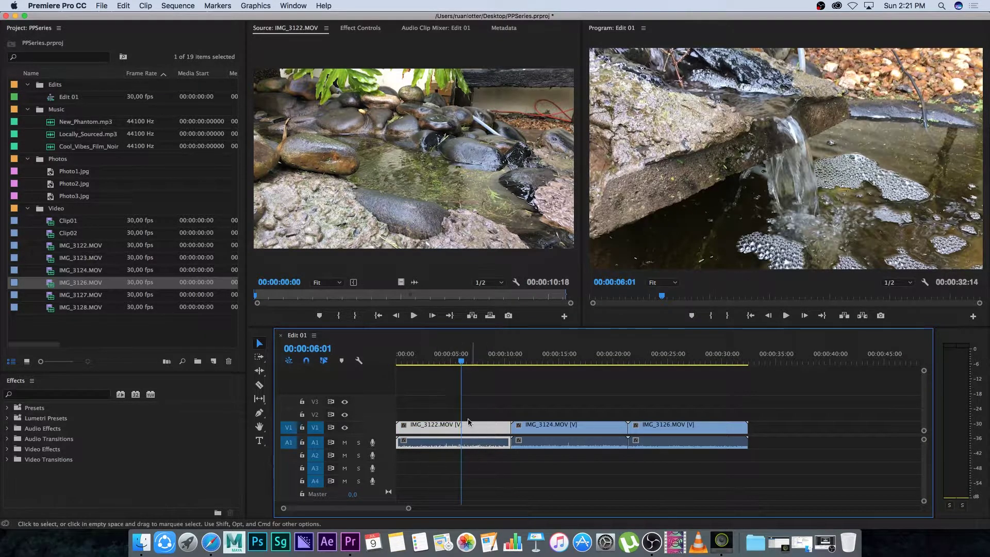
left_click(362, 29)
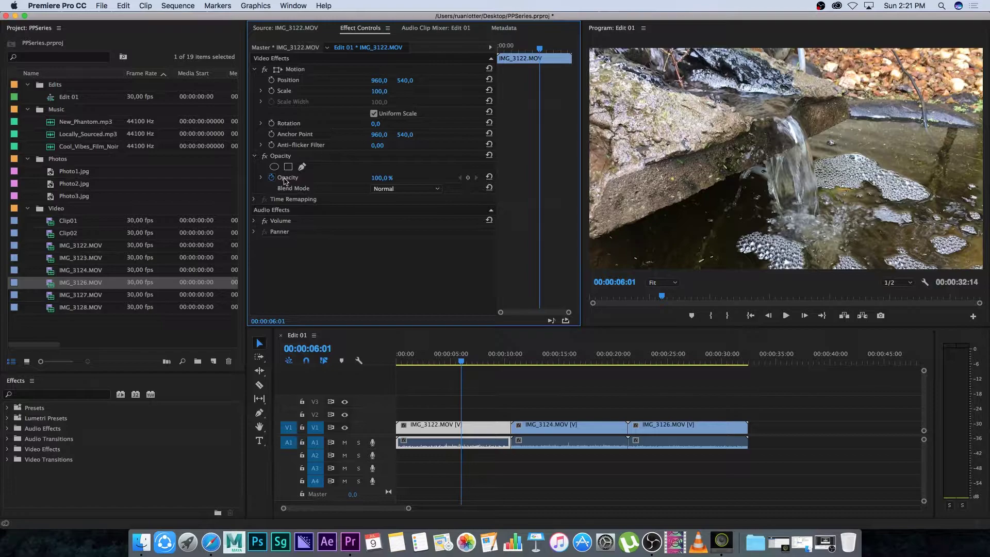
left_click(254, 221)
Try shifting IMG_3122's position to about 835, 682 and reset the position to its default.
left_click_drag(373, 80, 292, 84)
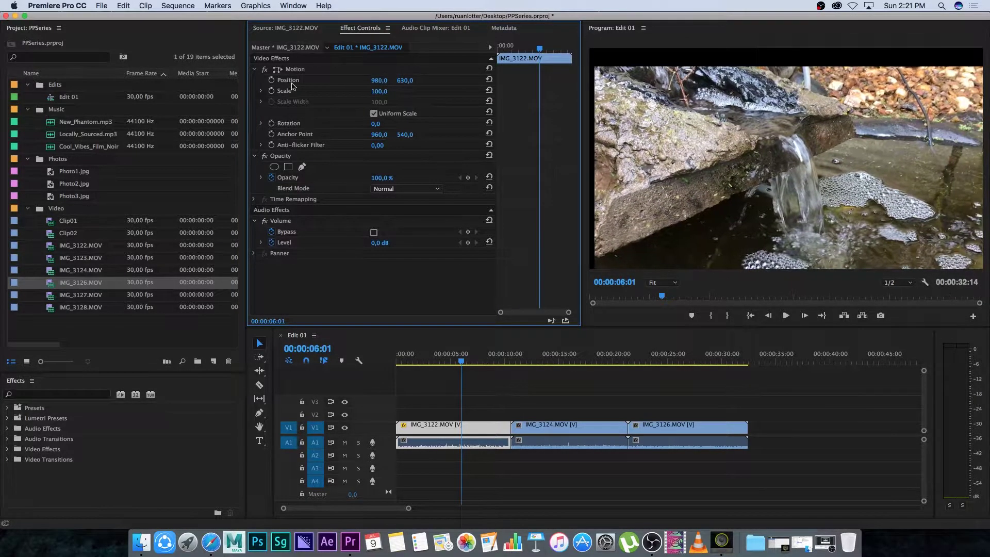
left_click_drag(377, 82, 335, 80)
mouse_move(399, 80)
left_mouse_down()
mouse_move(448, 81)
mouse_move(347, 81)
mouse_move(431, 81)
mouse_move(407, 81)
left_mouse_up()
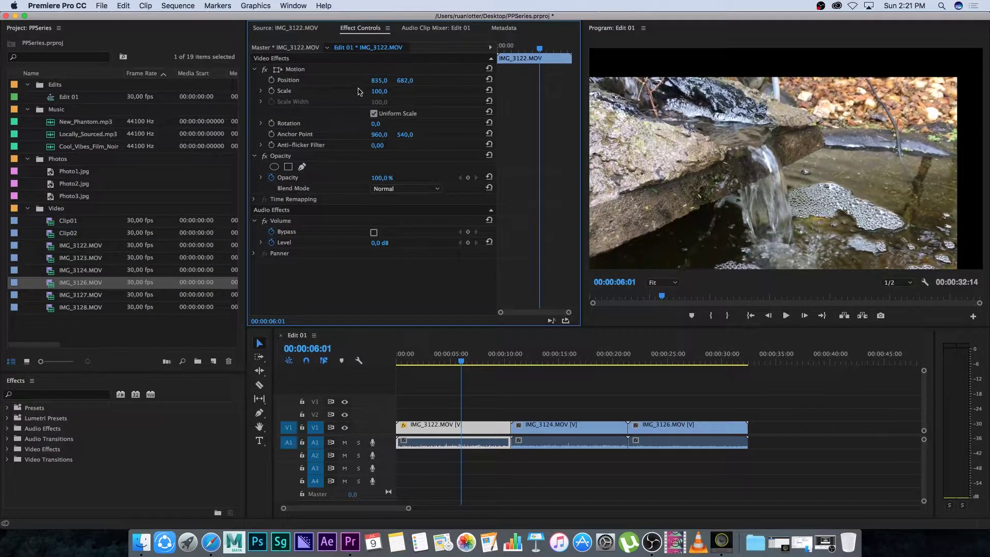
left_click(488, 79)
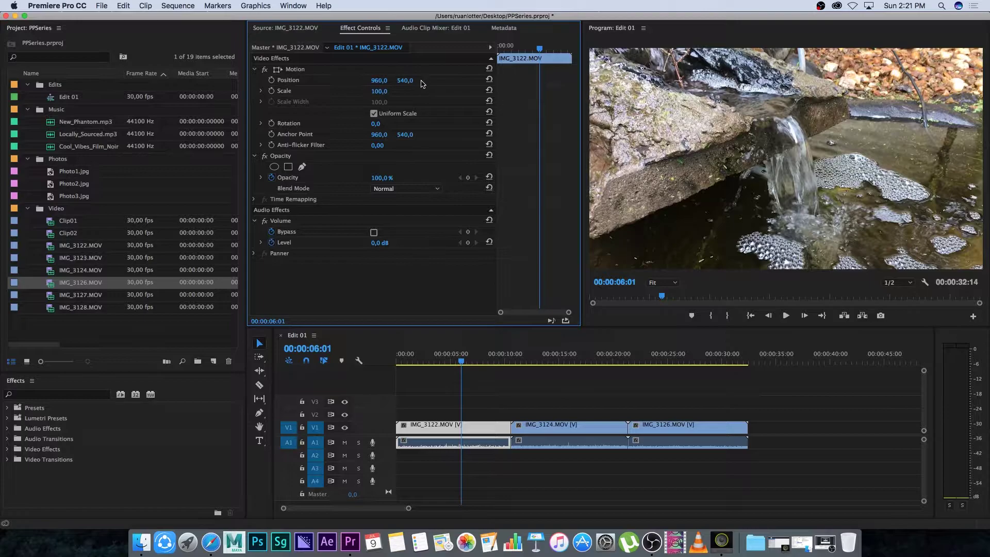
Try different scales on IMG_3122, up to about 162 with position about 1035, 533, and reset both position and scale.
left_click_drag(378, 92, 341, 92)
left_click(371, 92)
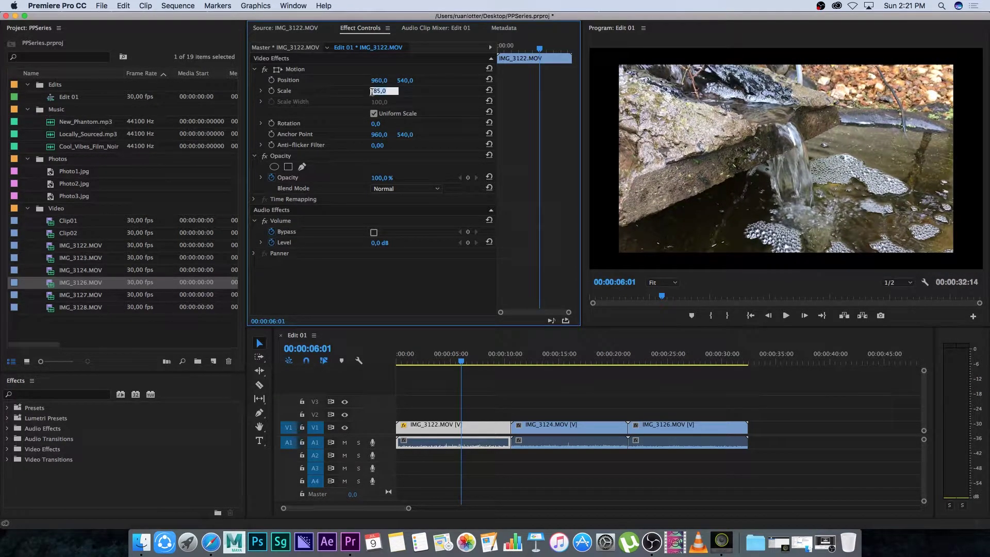
left_click(407, 95)
mouse_move(380, 93)
left_mouse_down()
mouse_move(419, 93)
mouse_move(389, 81)
mouse_move(416, 80)
mouse_move(370, 80)
left_mouse_up()
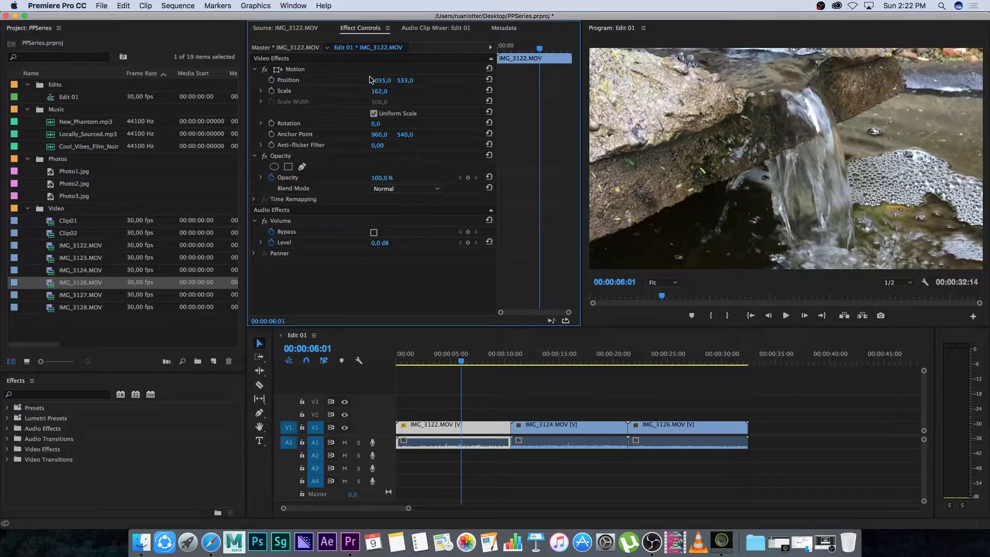
left_click(488, 80)
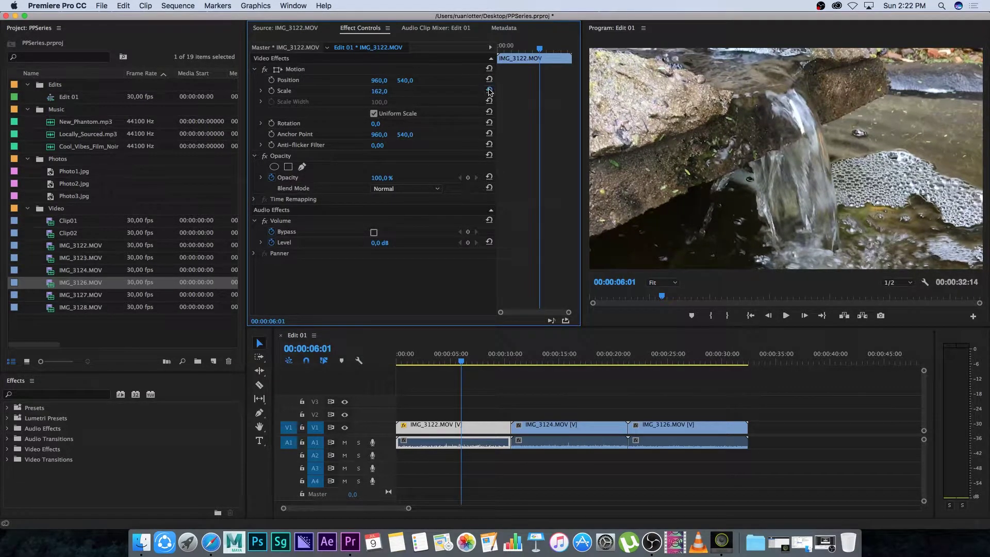
left_click(488, 91)
Try rotating IMG_3122 to 90° and enlarging it to fill the frame, and reset all of its Motion settings.
left_click_drag(379, 124, 425, 124)
left_click(378, 124)
type("90")
key("Return")
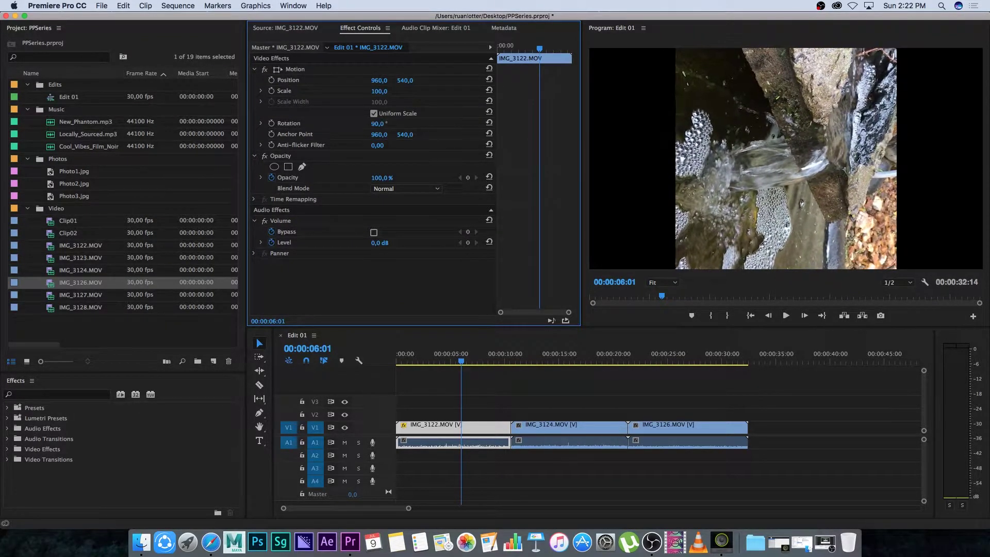
left_click_drag(388, 97, 433, 97)
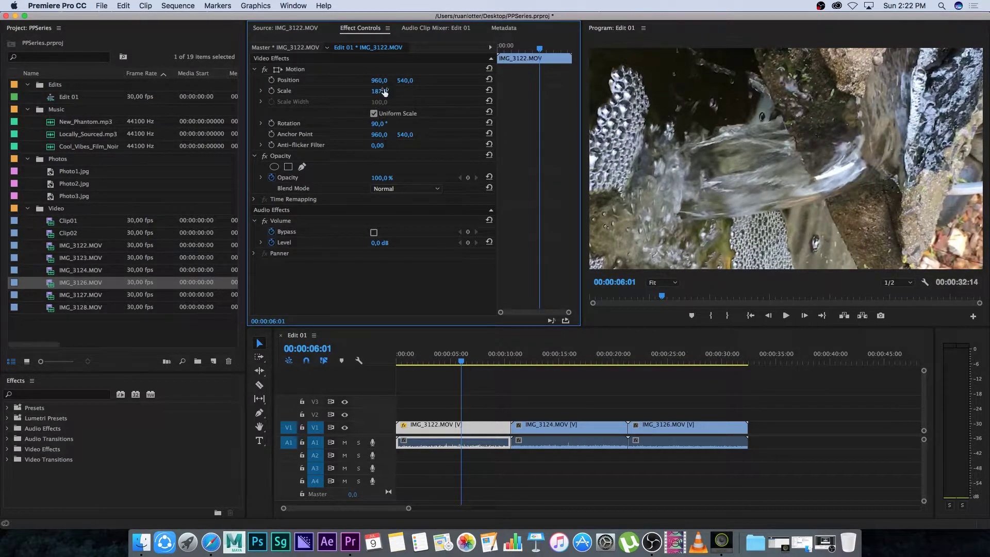
left_click(488, 69)
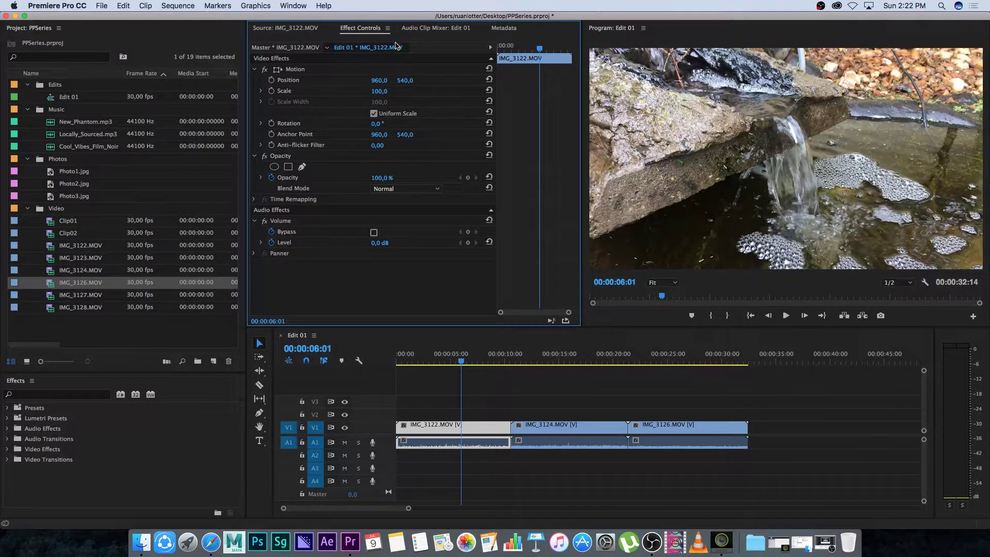
Turn off opacity keyframing on IMG_3122 and set its opacity to 50%.
left_click(272, 177)
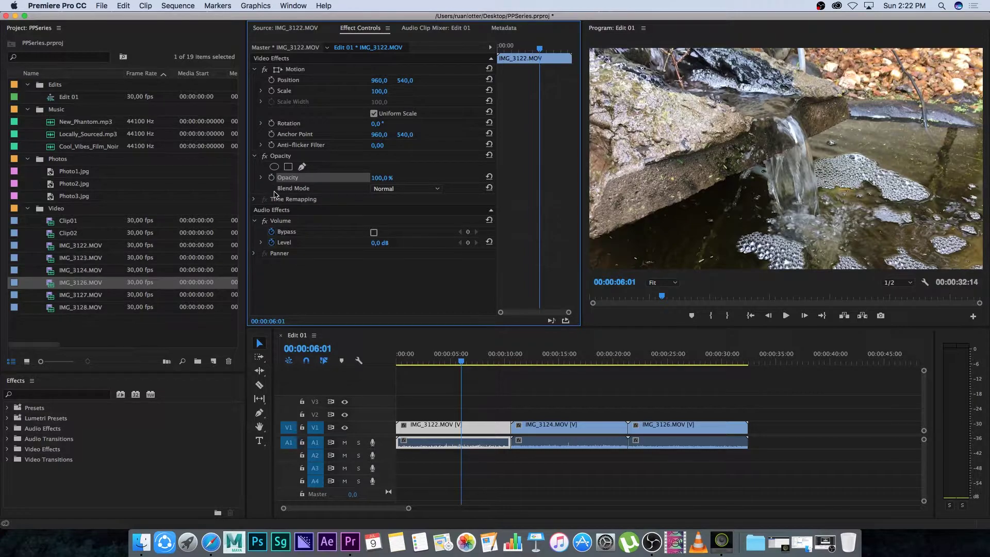
left_click(378, 179)
type("50")
key("Return")
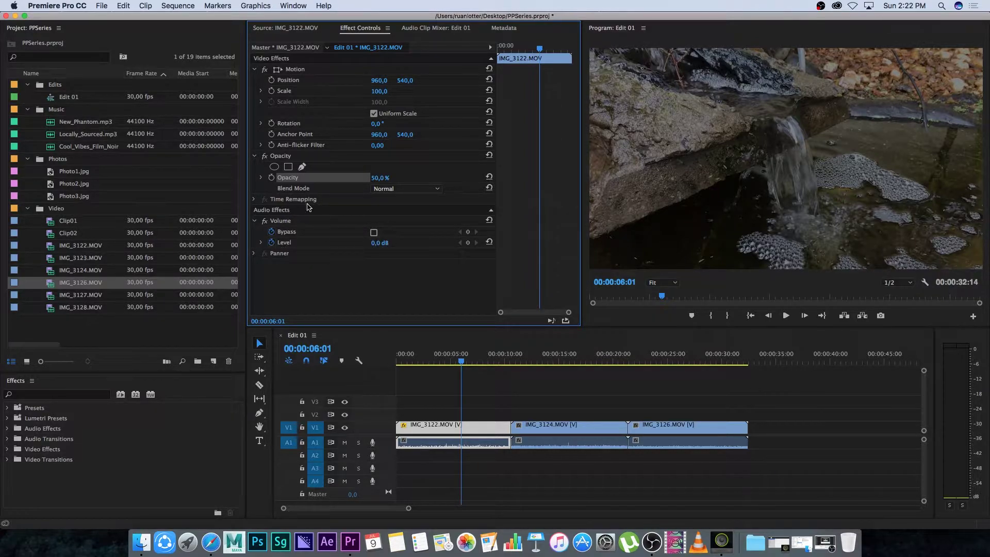
Turn off keyframing for IMG_3122's volume level, try levels such as 5.5 dB, and reset the level to its default.
left_click(272, 242)
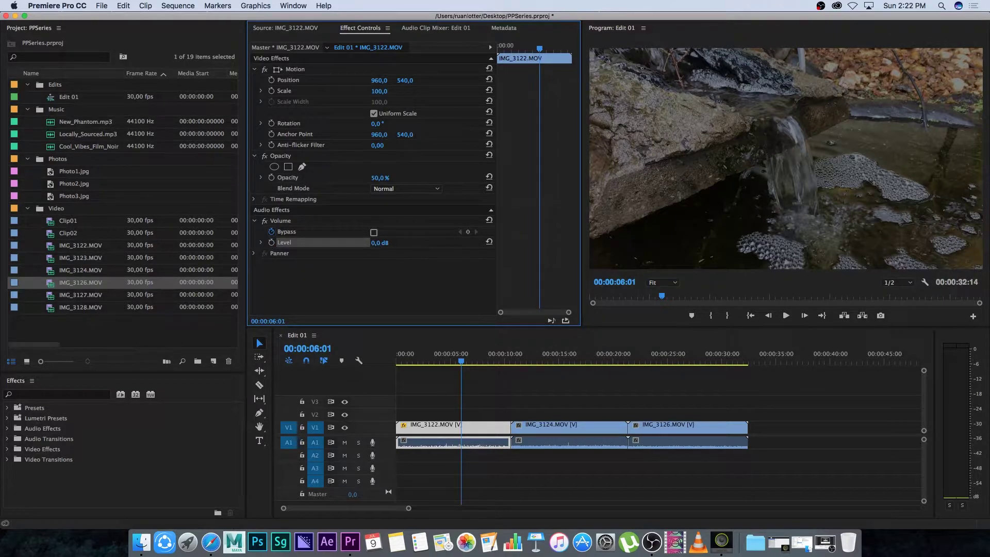
left_click_drag(385, 243, 227, 250)
left_click_drag(376, 243, 292, 242)
mouse_move(382, 245)
left_mouse_down()
mouse_move(391, 243)
mouse_move(371, 245)
left_mouse_up()
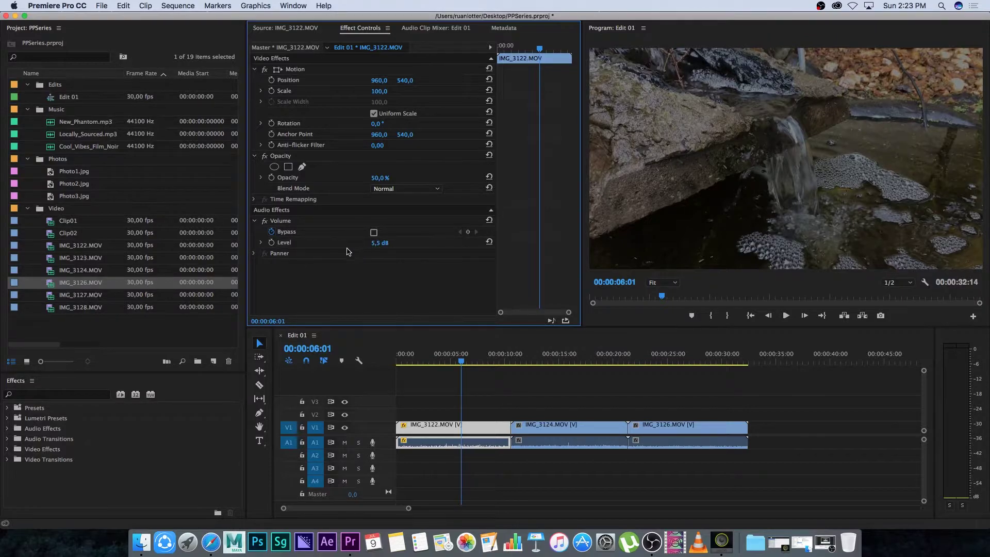
left_click(488, 242)
Move the playhead to 00:00:05:15 and set IMG_3122's opacity to 100%.
left_click_drag(458, 360, 455, 360)
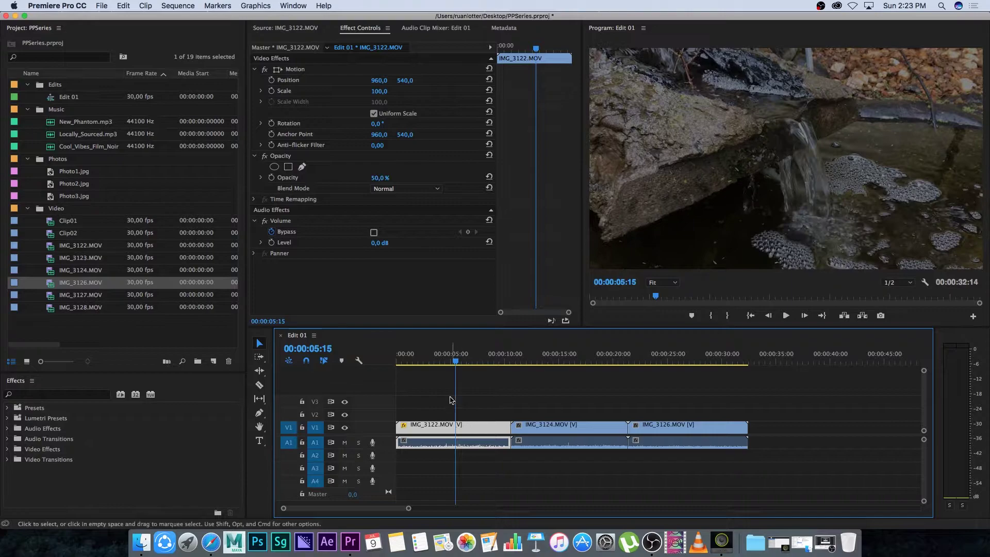
left_click(381, 177)
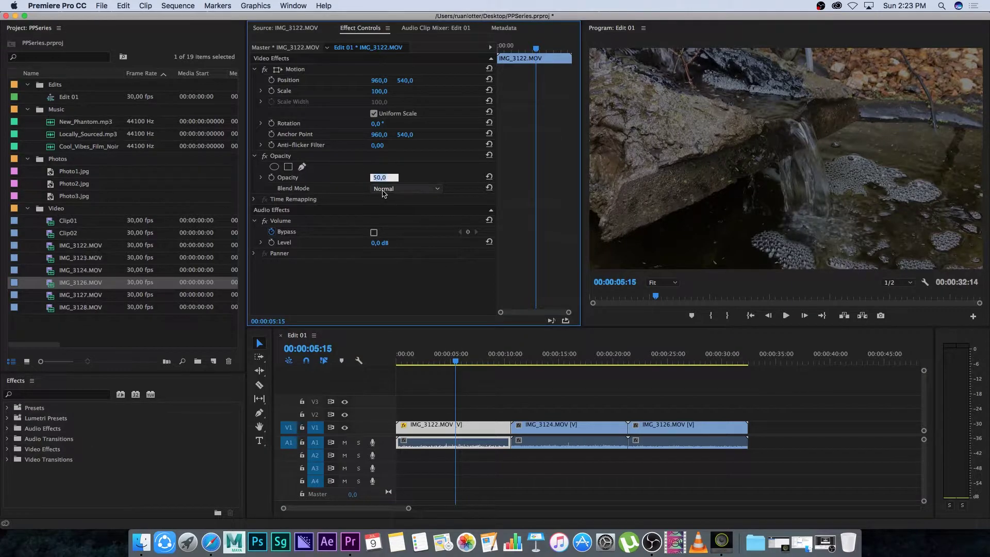
type("100")
key("Return")
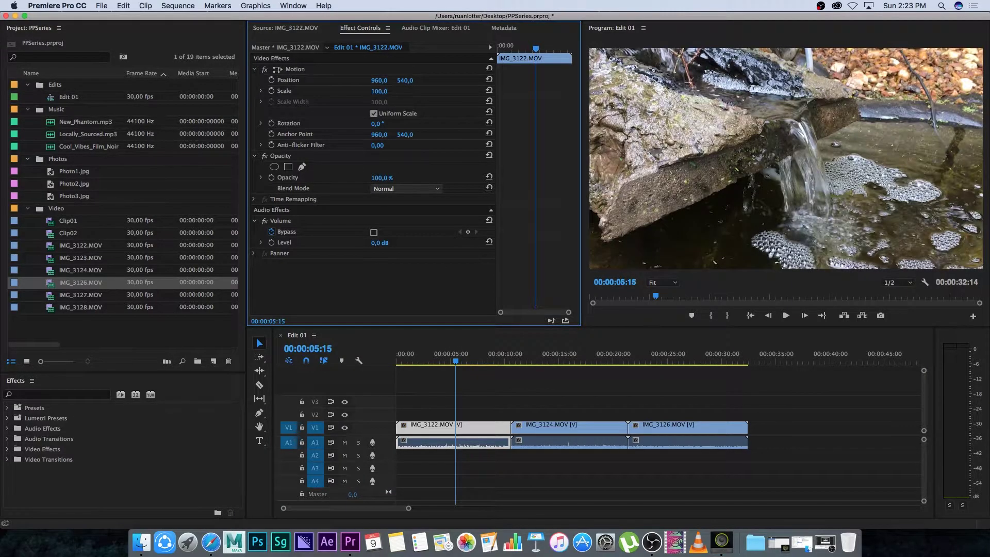
Unlink IMG_3124's video and audio, delete the audio, and place the video on track V2 directly above IMG_3122.
left_click(552, 426)
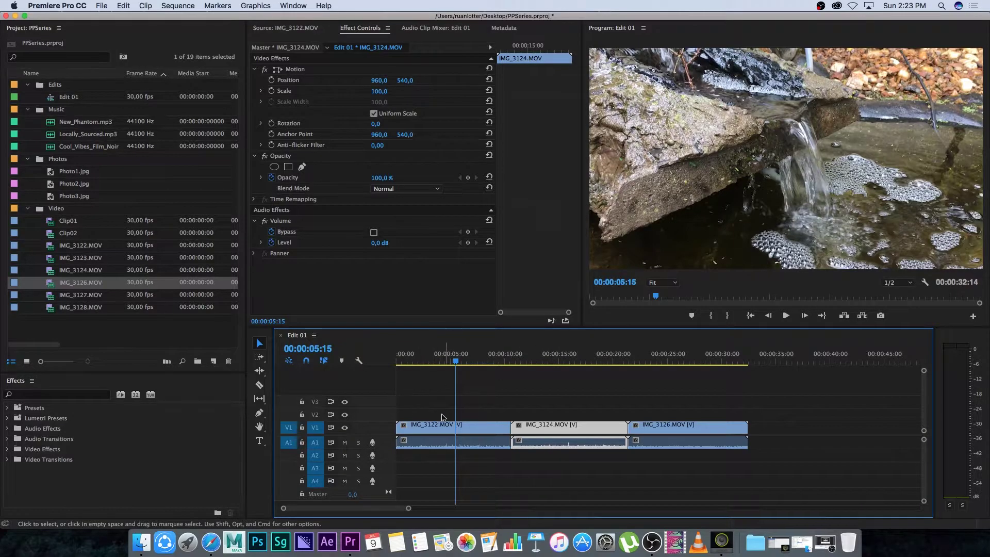
right_click(560, 432)
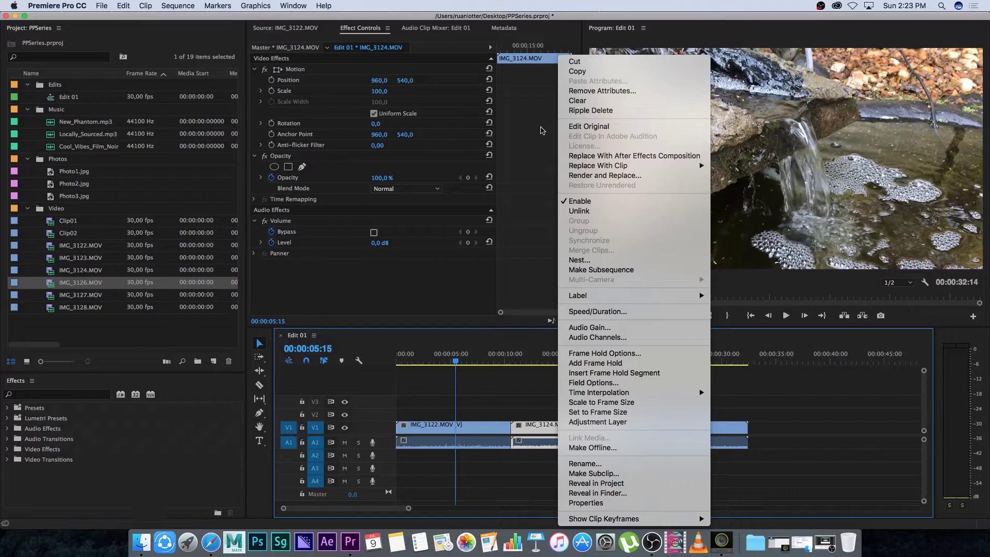
left_click(579, 211)
left_click_drag(548, 473, 331, 419)
key("Delete")
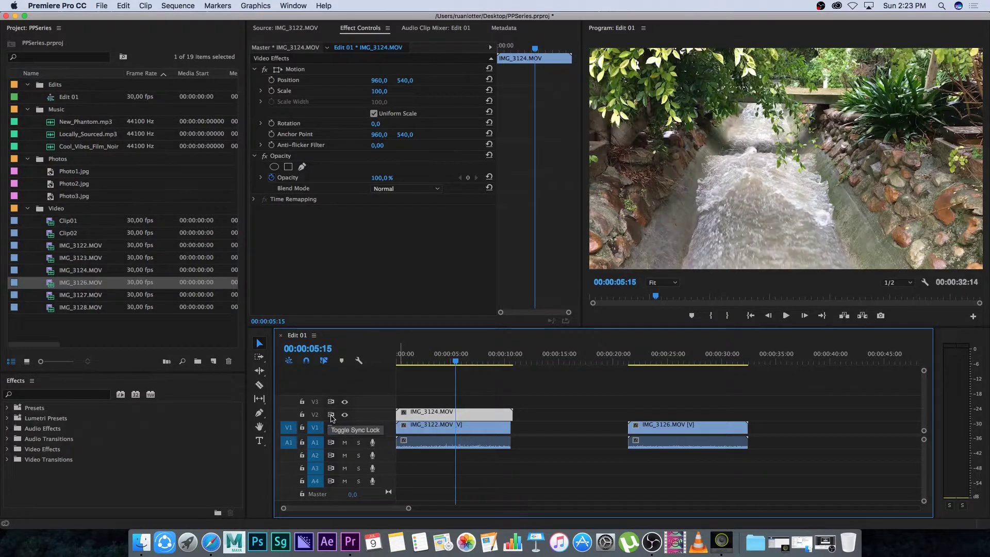
Set the scale of the IMG_3124 clip on V2 to 50 for a picture-in-picture over IMG_3122.
left_click(474, 394)
left_click(455, 415)
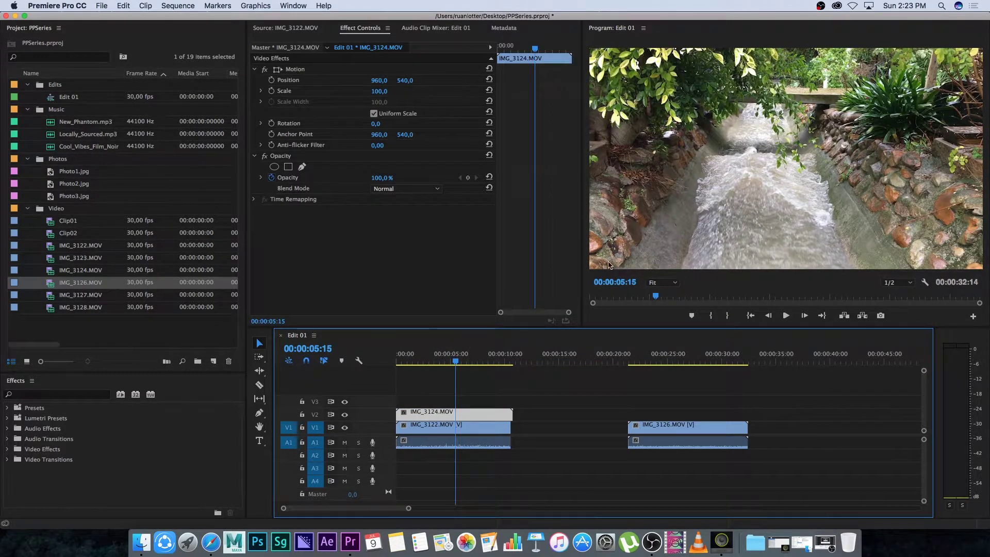
left_click(486, 388)
left_click(462, 416)
left_click_drag(378, 93, 363, 93)
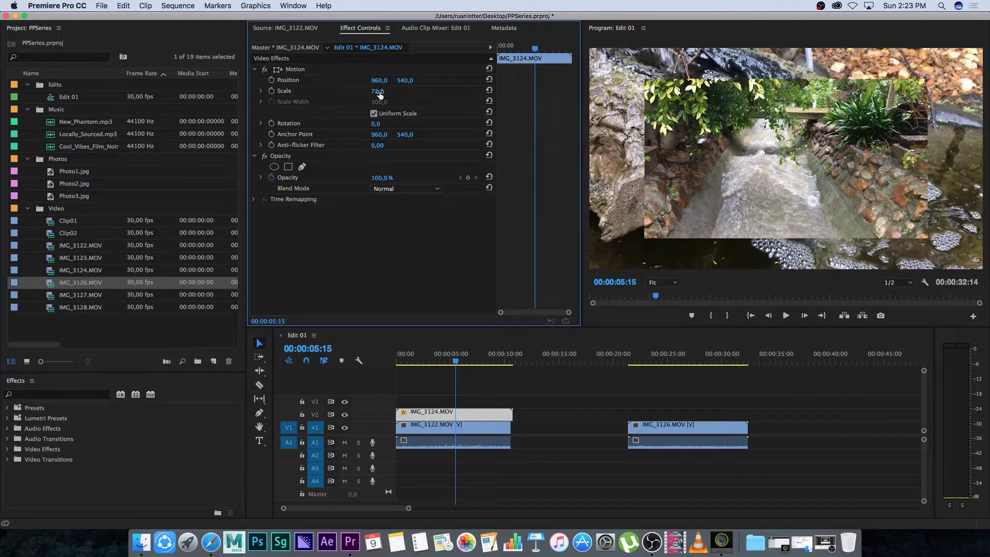
left_click(379, 93)
type("50")
key("Return")
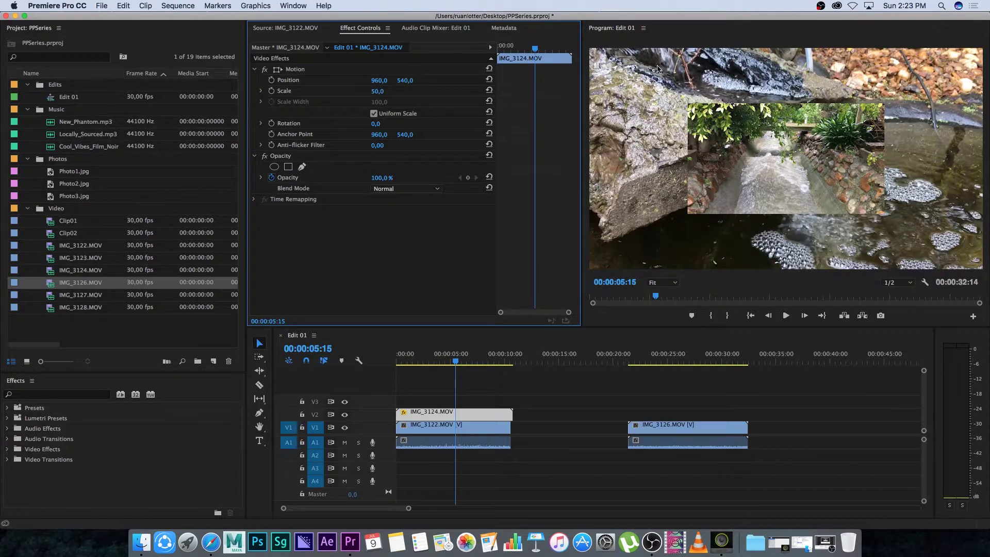
Move the IMG_3124 overlay toward the upper-left of the frame, to position about 549, 342.
left_click(465, 427)
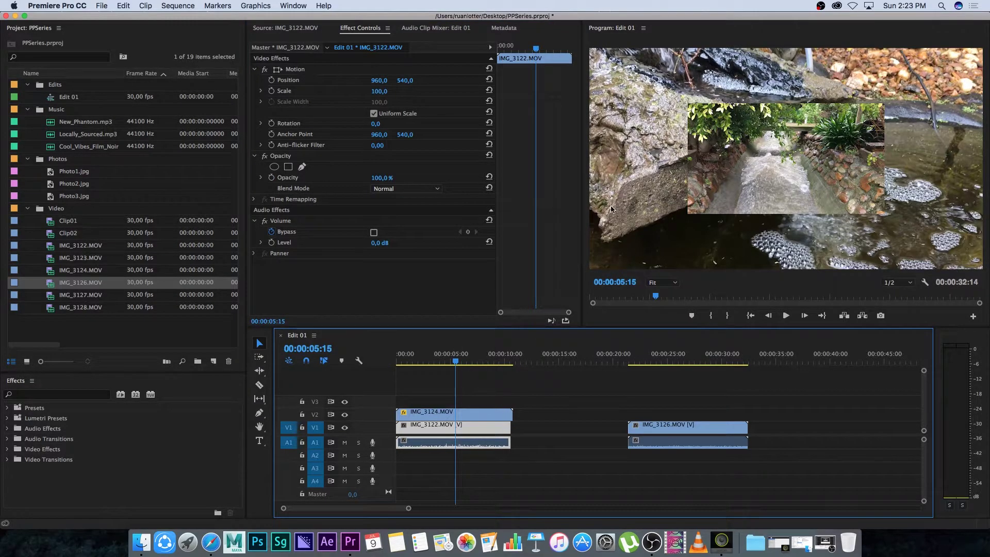
left_click(479, 416)
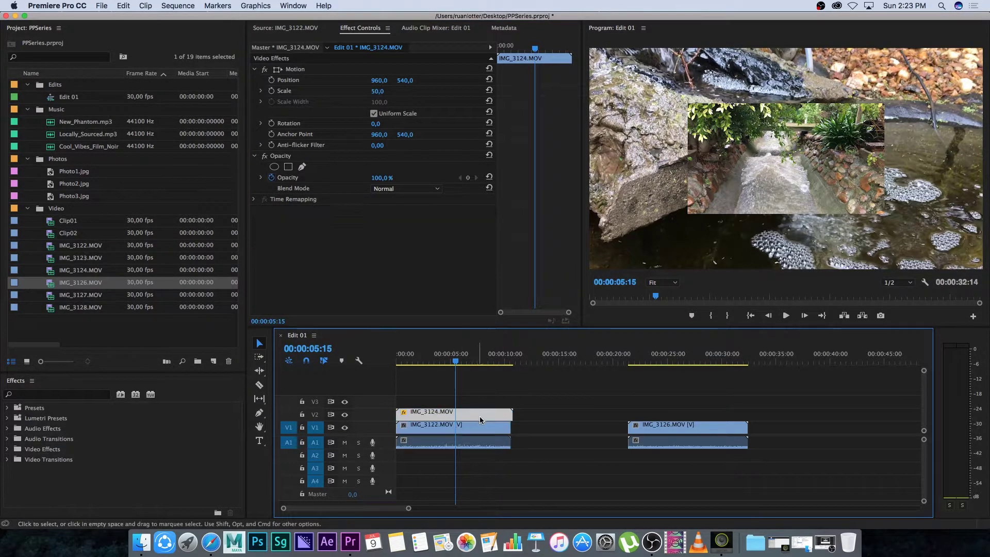
left_click_drag(379, 80, 308, 90)
left_click_drag(374, 80, 215, 79)
left_click_drag(314, 80, 313, 80)
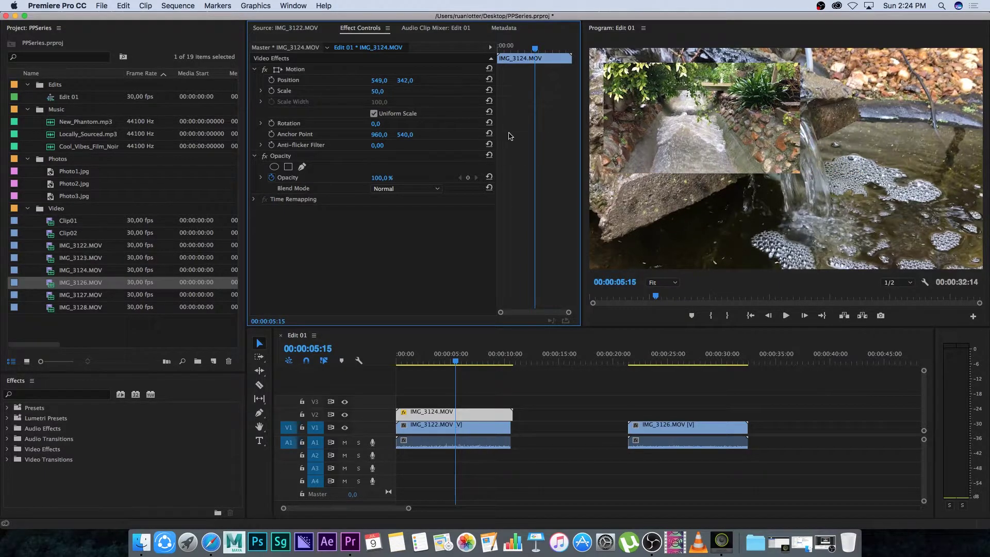
Turn off opacity keyframing on the IMG_3124 overlay, set its opacity to 50%, and scrub back to about 00:00:00:17 to check it.
left_click(502, 402)
left_click(464, 413)
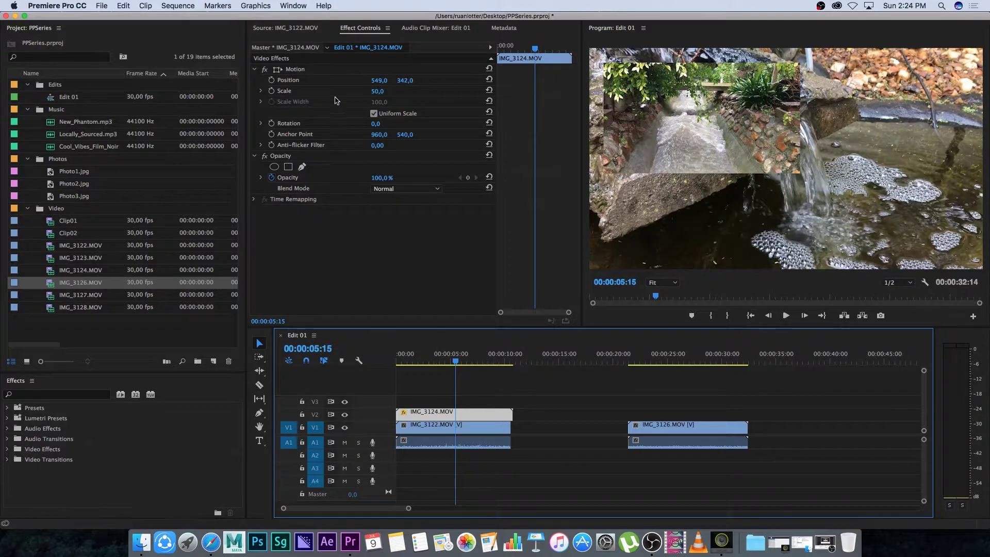
left_click(279, 179)
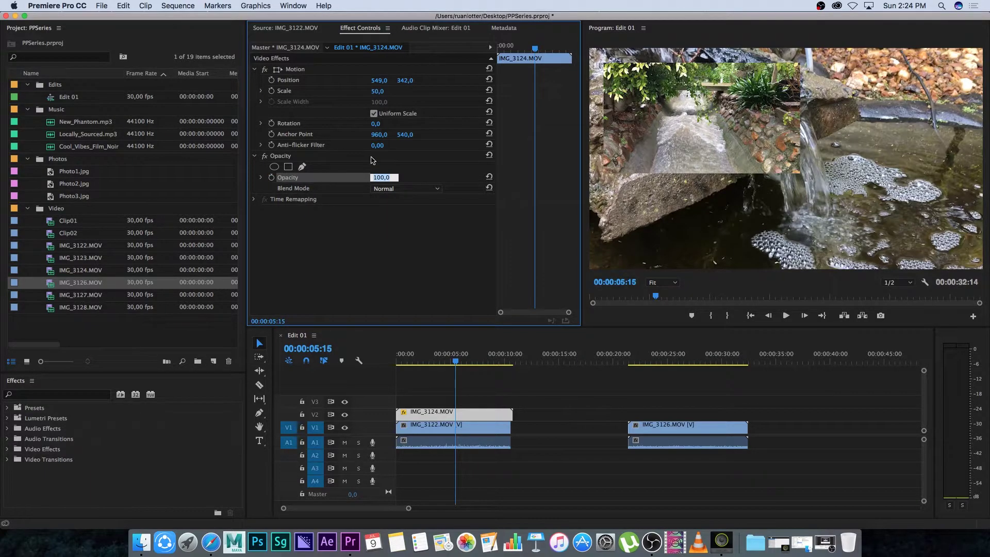
type("50")
key("Return")
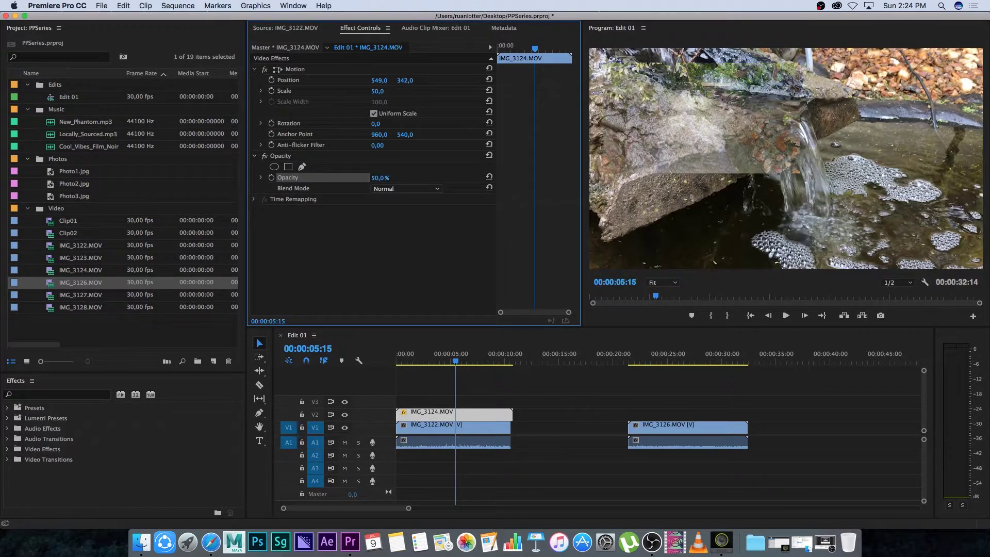
left_click_drag(456, 360, 402, 360)
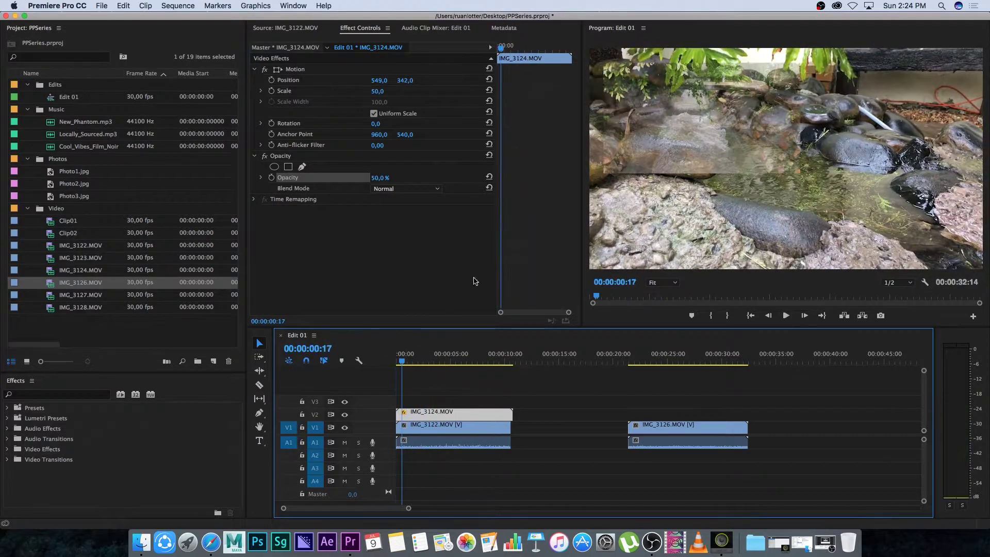
Play the semi-transparent overlay to about 00:00:04:21, and delete the IMG_3124 clip from track V2.
key("space")
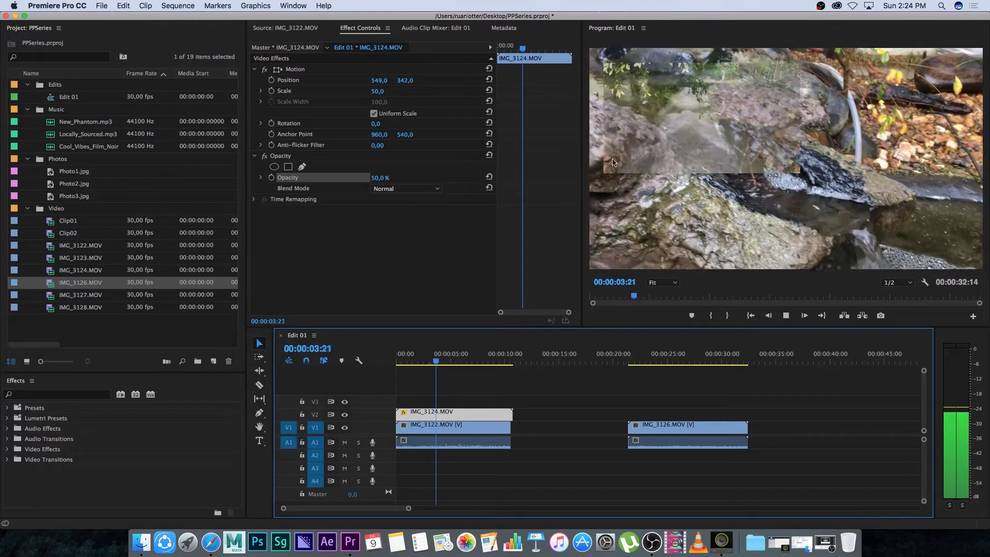
key("space")
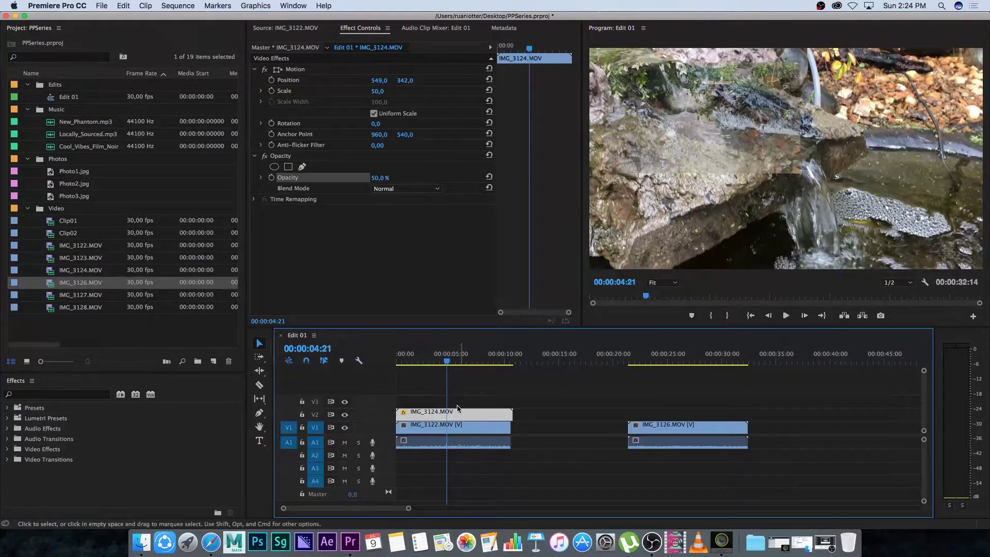
key("Delete")
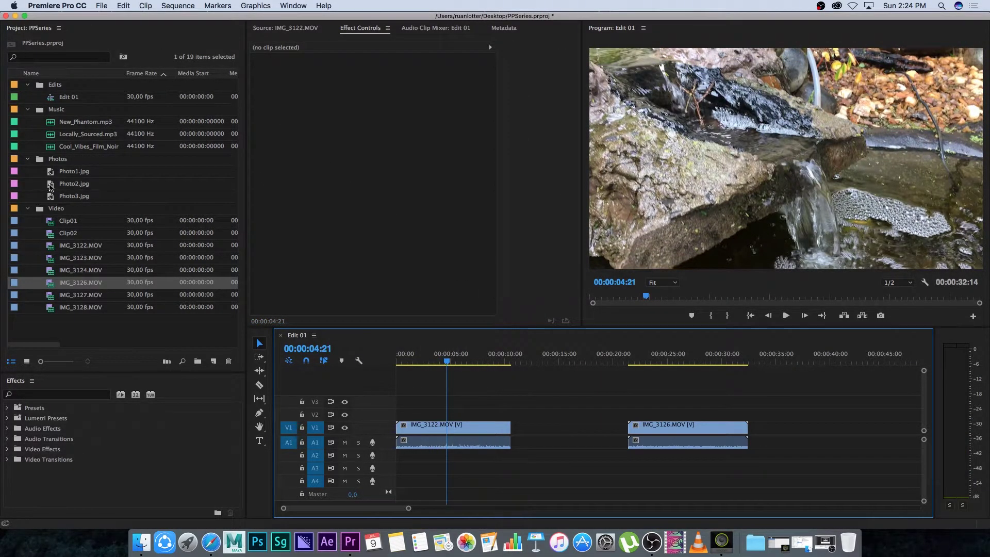
Place Photo2.jpg on track V1 directly after IMG_3122 and set its scale to 123 to fill the frame.
left_click_drag(50, 187, 517, 434)
left_click_drag(520, 360, 532, 361)
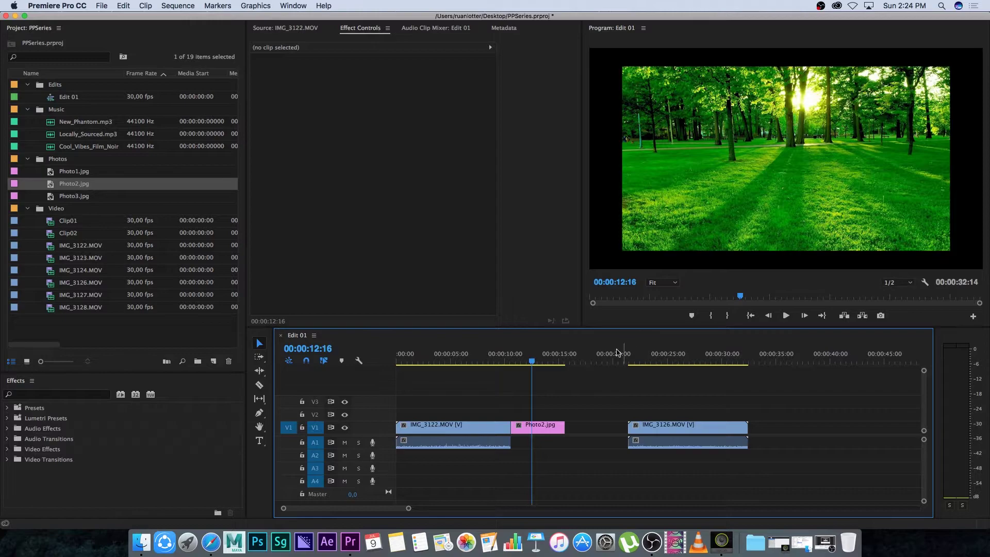
left_click(544, 427)
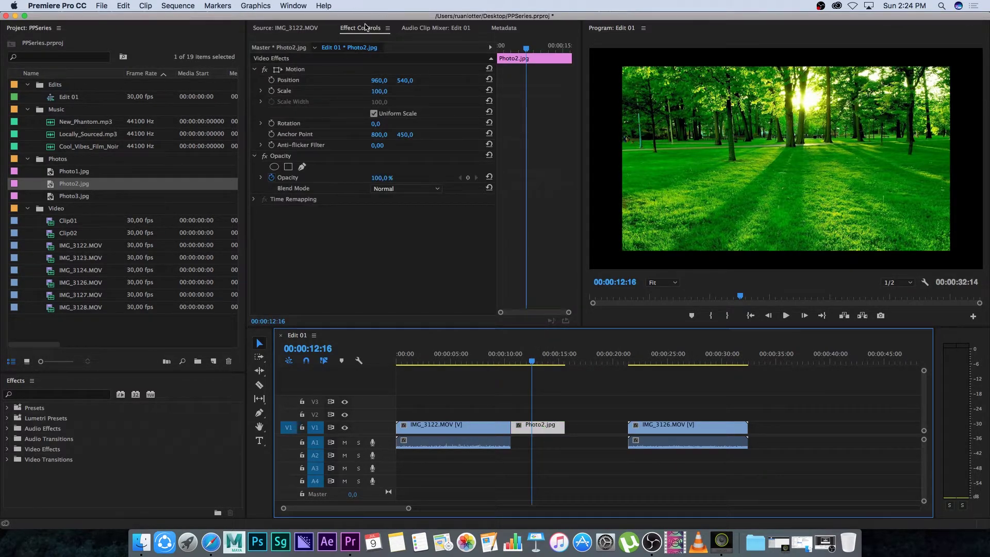
left_click(379, 92)
type("103")
key("Return")
left_click_drag(379, 91, 390, 91)
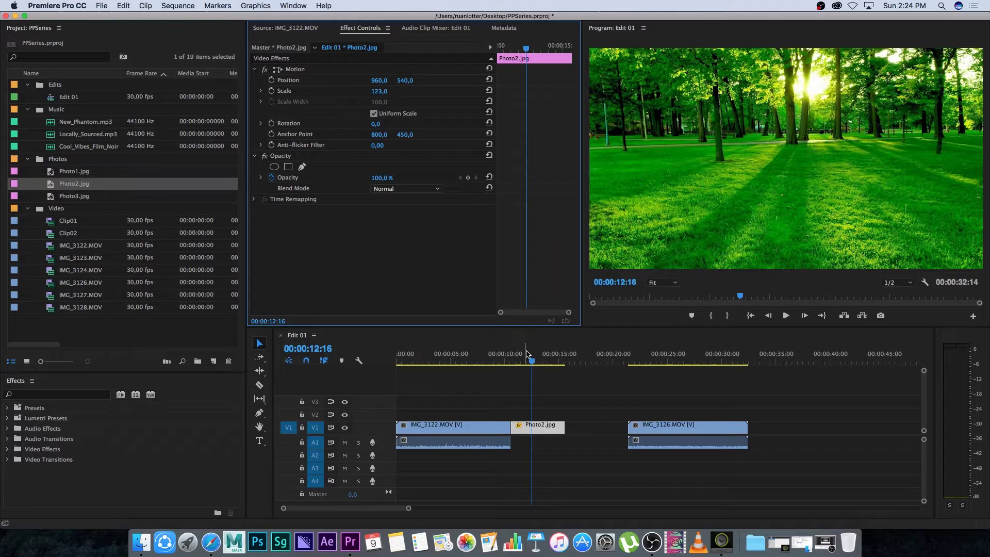
left_click_drag(538, 355, 518, 354)
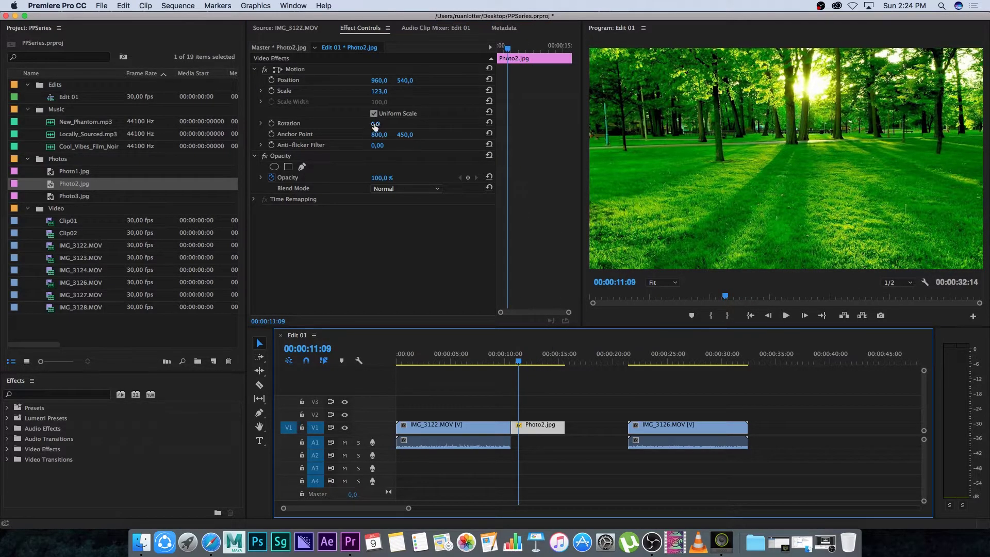
Rotate Photo2.jpg by 8°, reduce its scale to 80, and shift its position to about 898, 527.
mouse_move(375, 123)
left_mouse_down()
mouse_move(401, 123)
mouse_move(379, 124)
left_mouse_up()
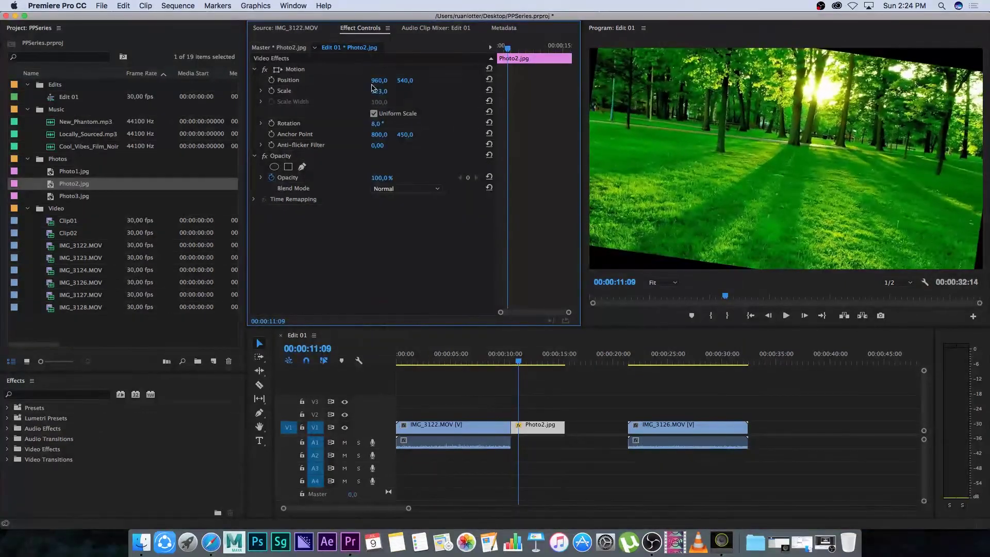
left_click_drag(377, 80, 539, 80)
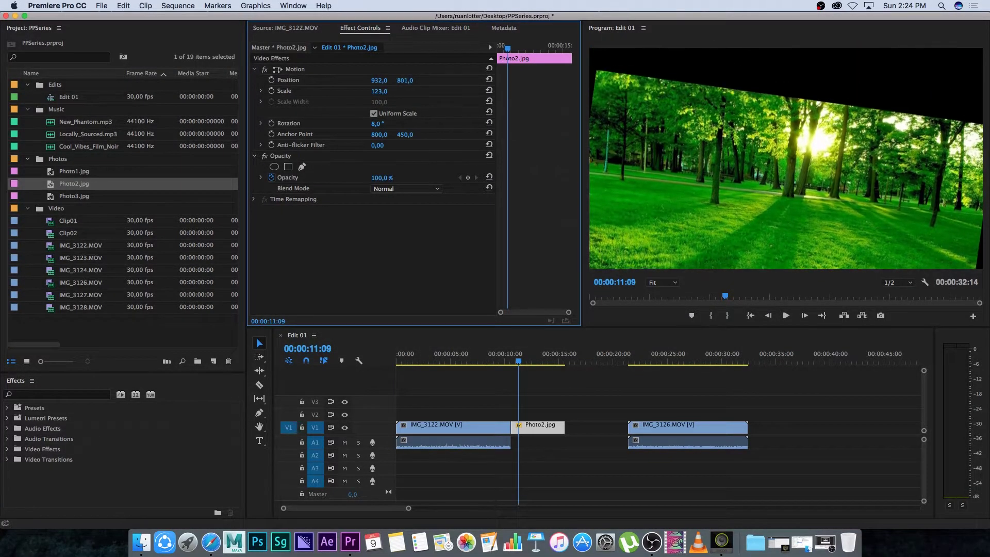
left_click_drag(438, 81, 384, 81)
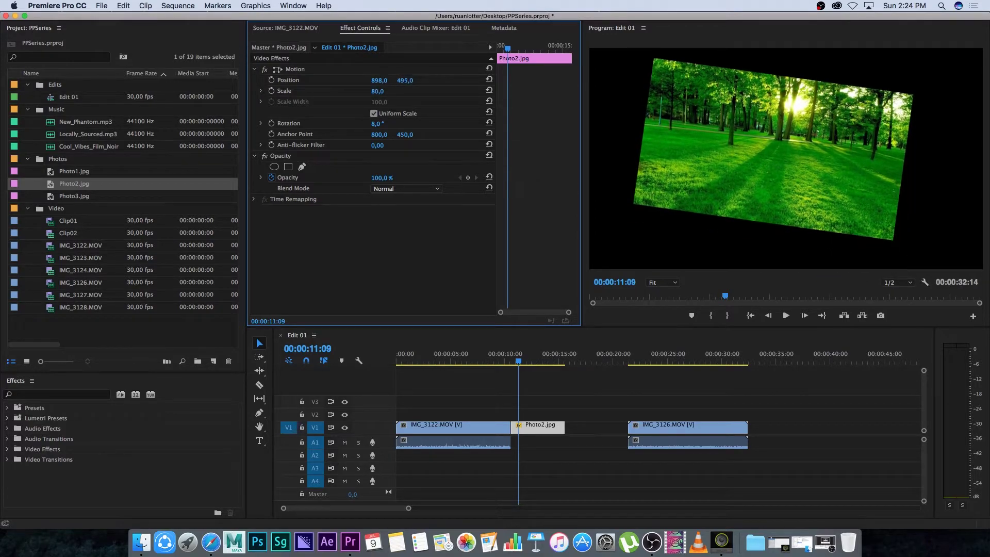
Move Photo2.jpg to track V2 above IMG_3122 and play the overlay from about 00:00:01:23 to 00:00:05:11.
left_click_drag(537, 426, 455, 412)
left_click_drag(460, 354, 414, 356)
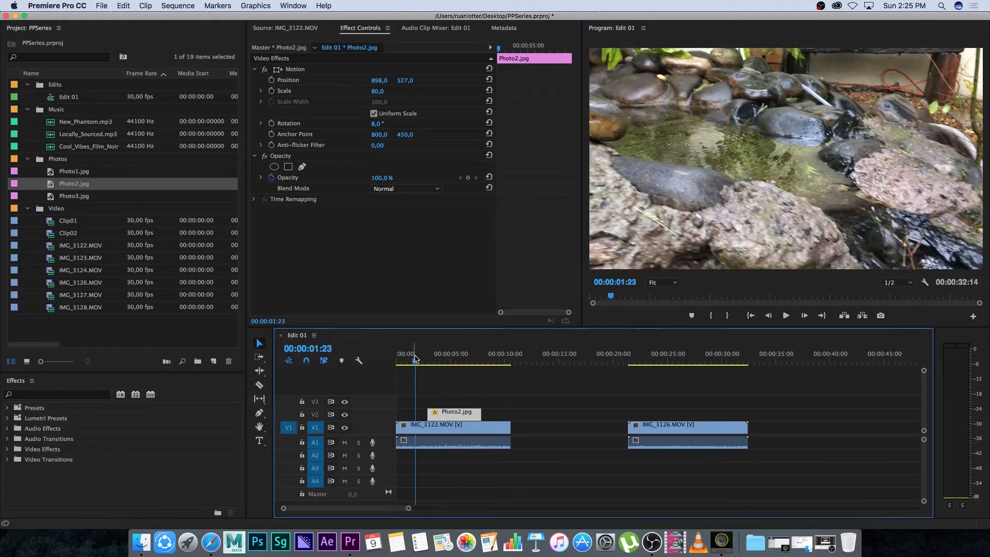
key("space")
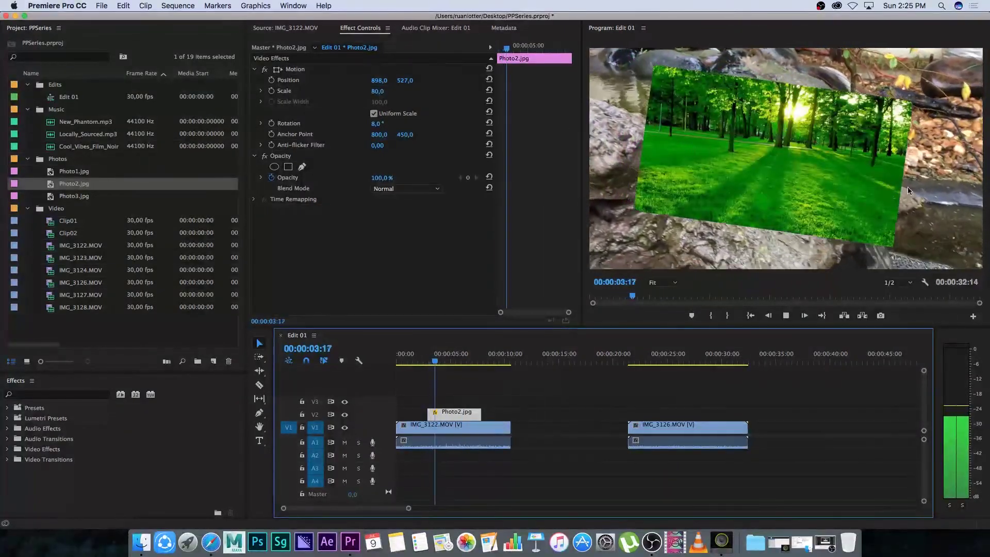
key("space")
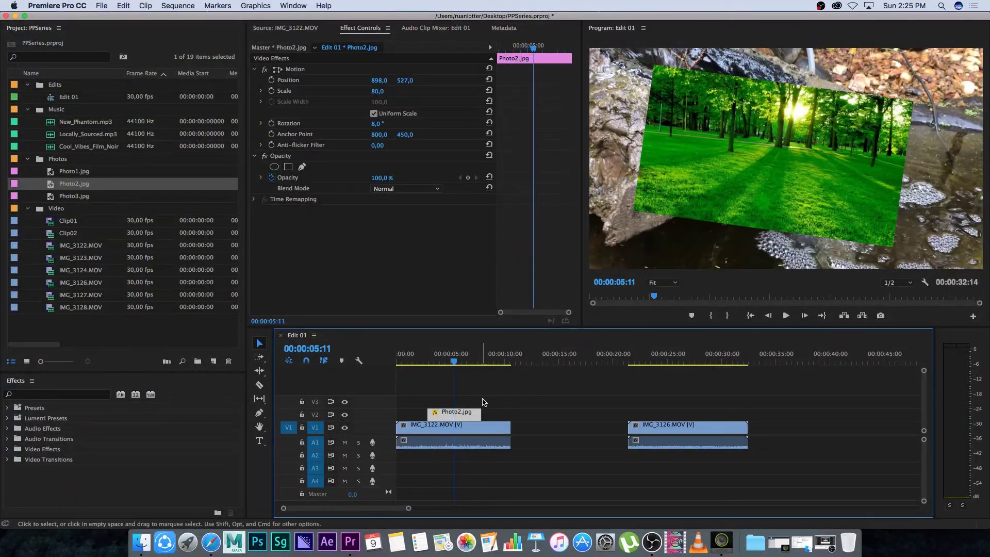
Reduce the Photo2.jpg overlay's scale to 58 and move it toward the upper-left of the frame, to position about 207, 370.
left_click(484, 388)
left_click(459, 415)
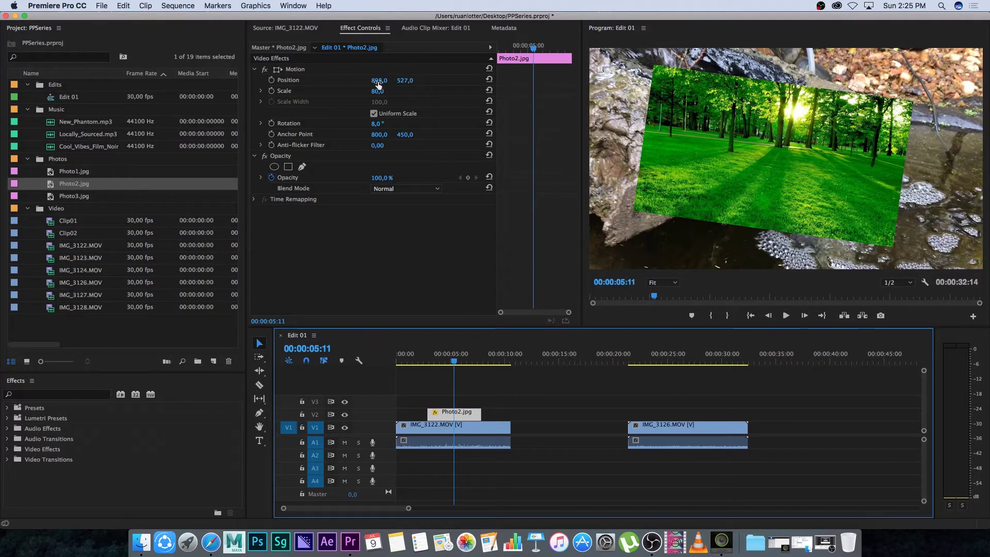
left_click_drag(389, 81, 309, 93)
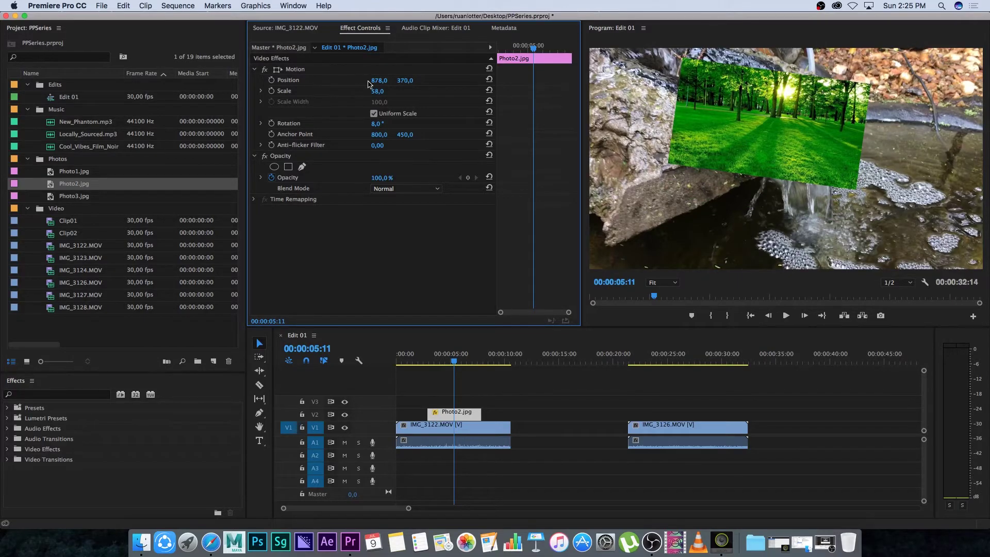
left_click_drag(371, 80, 294, 81)
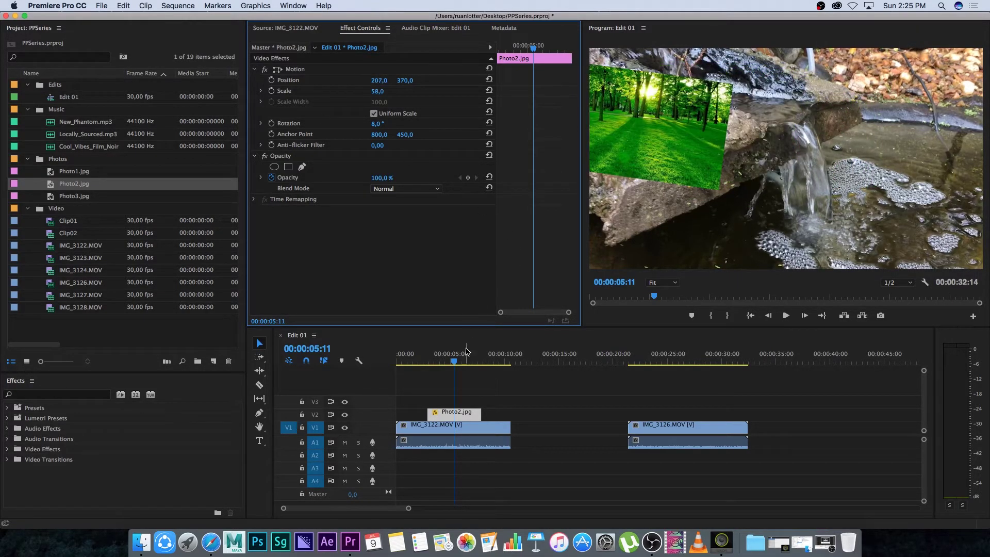